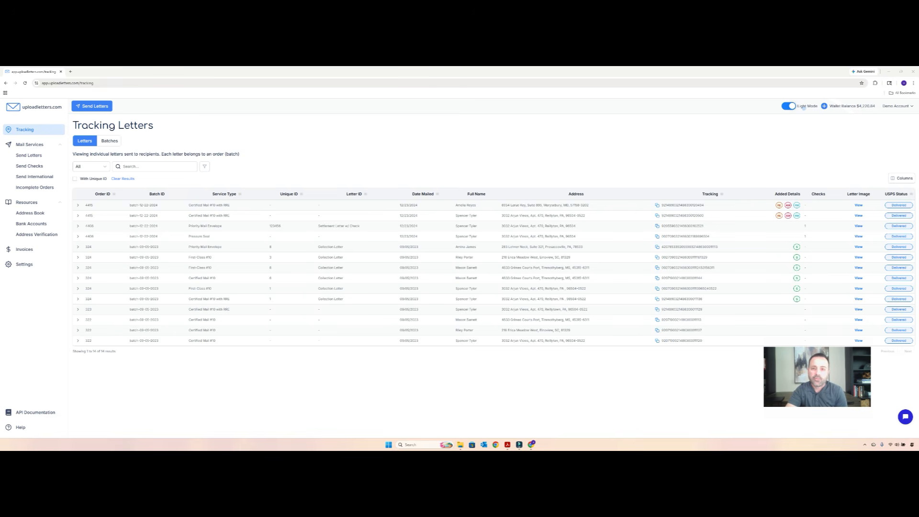
Open the bank accounts list and try a freehand signature in the new bank account form without creating the account
left_click(31, 224)
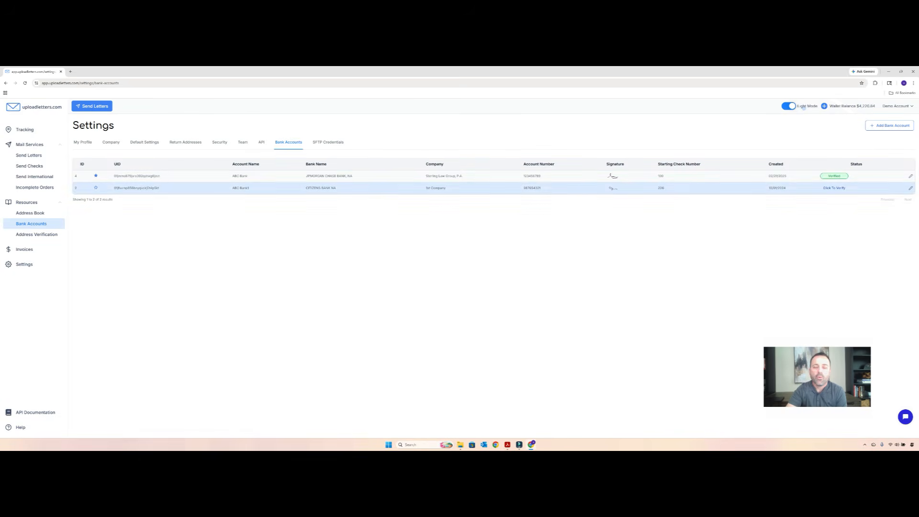
left_click(890, 126)
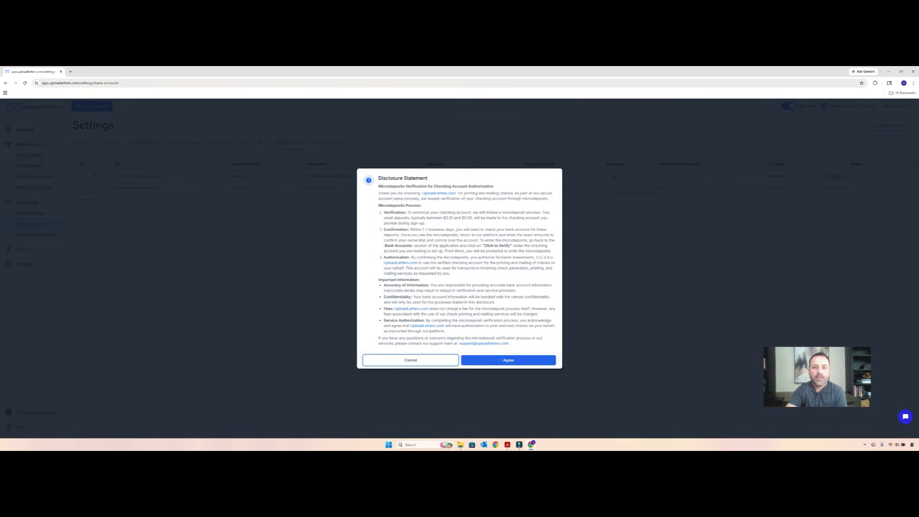
left_click(509, 360)
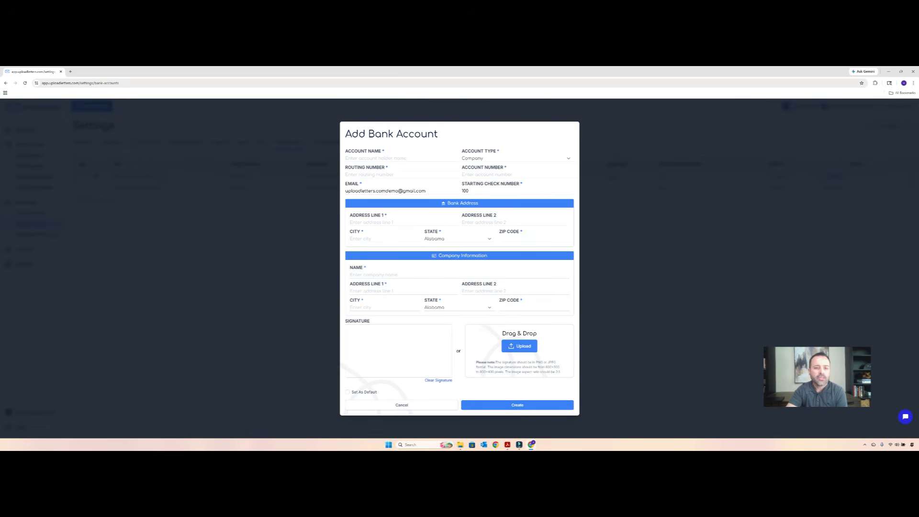
mouse_move(369, 364)
left_mouse_down()
mouse_move(409, 367)
mouse_move(371, 356)
mouse_move(405, 359)
left_mouse_up()
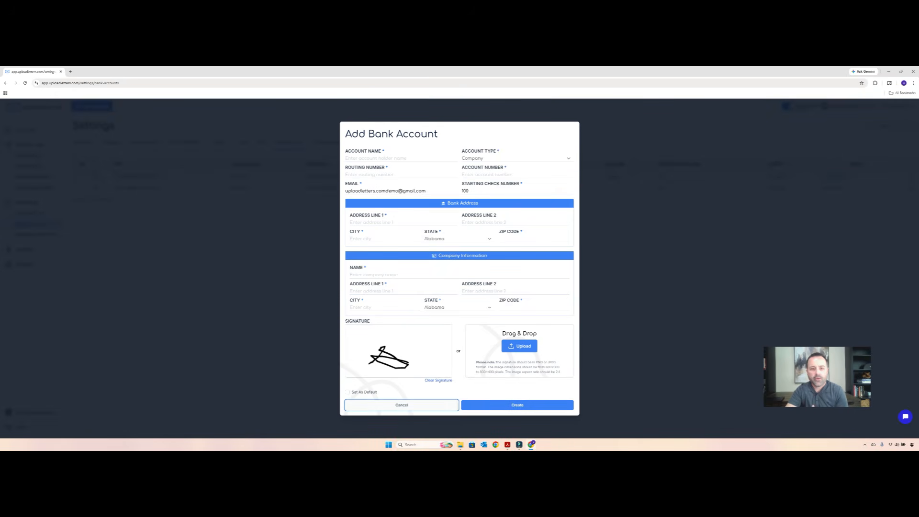
left_click(402, 405)
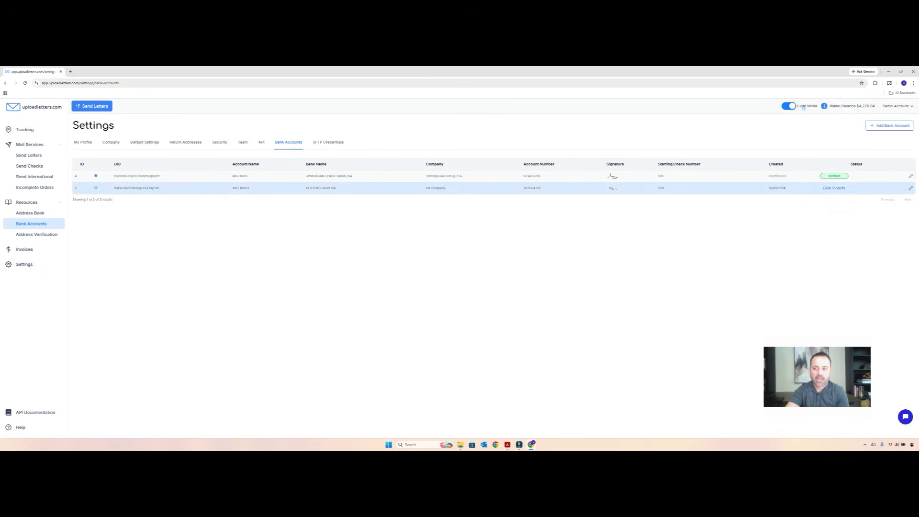
Examine the micro-deposit verification form of the unverified bank account and close it without entering amounts
left_click(834, 187)
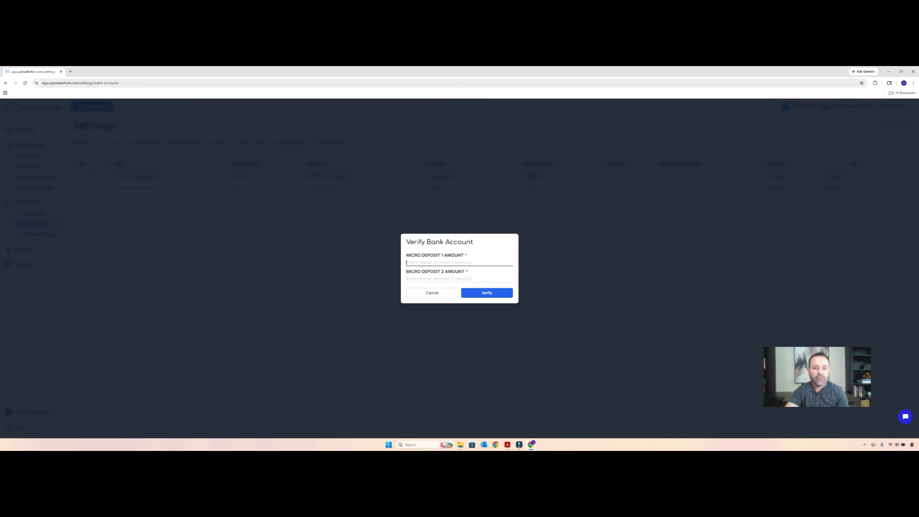
left_click(433, 293)
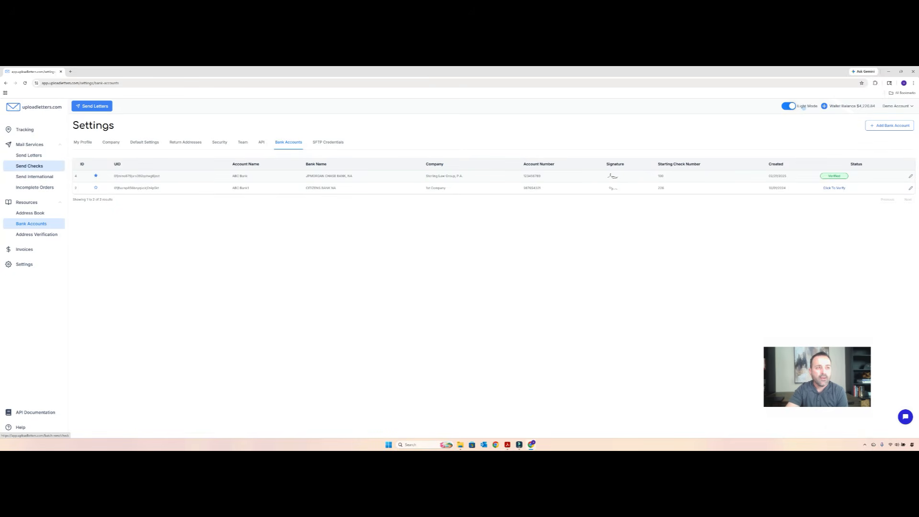
Create a new check-only batch with recipients added manually
left_click(29, 166)
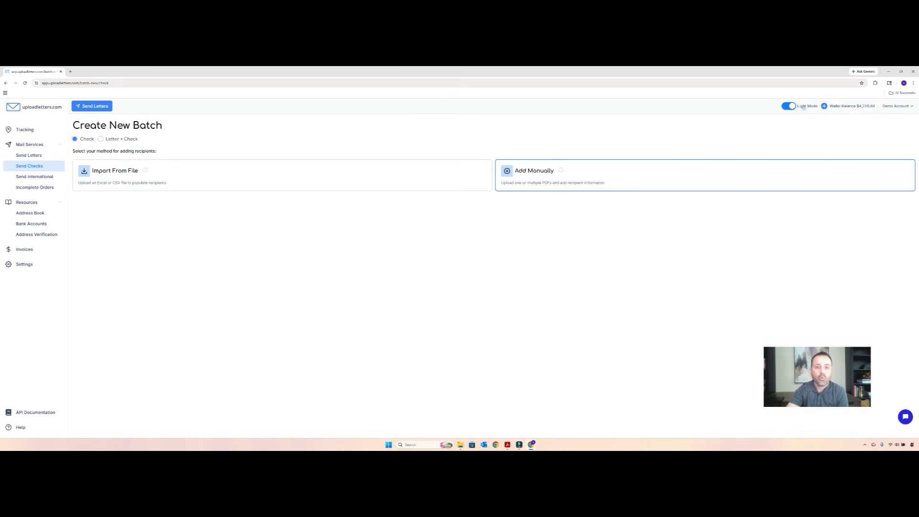
left_click(706, 176)
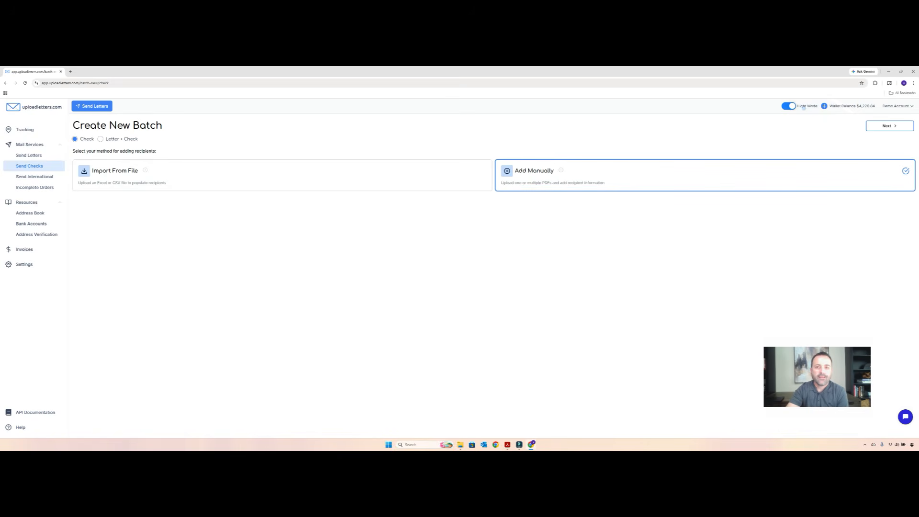
left_click(890, 126)
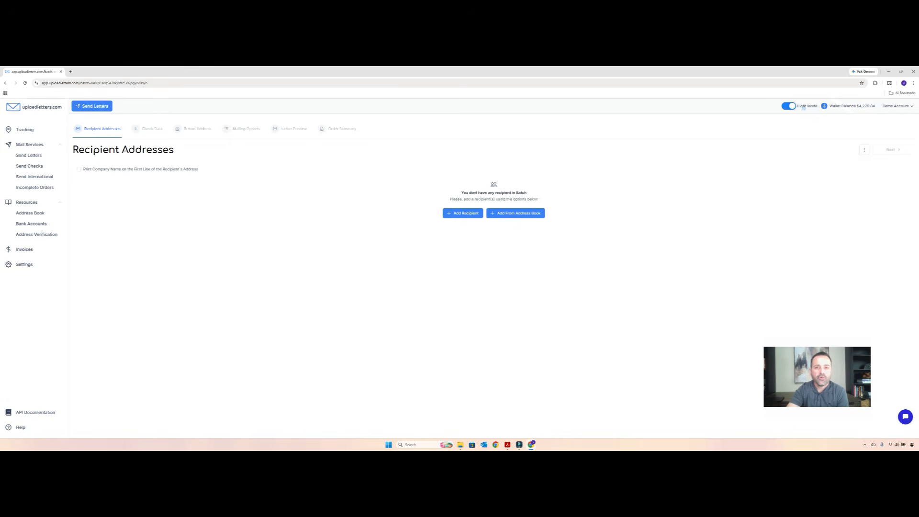
Add a recipient to the batch, filling the full name, company and address from the saved autofill entry
left_click(463, 213)
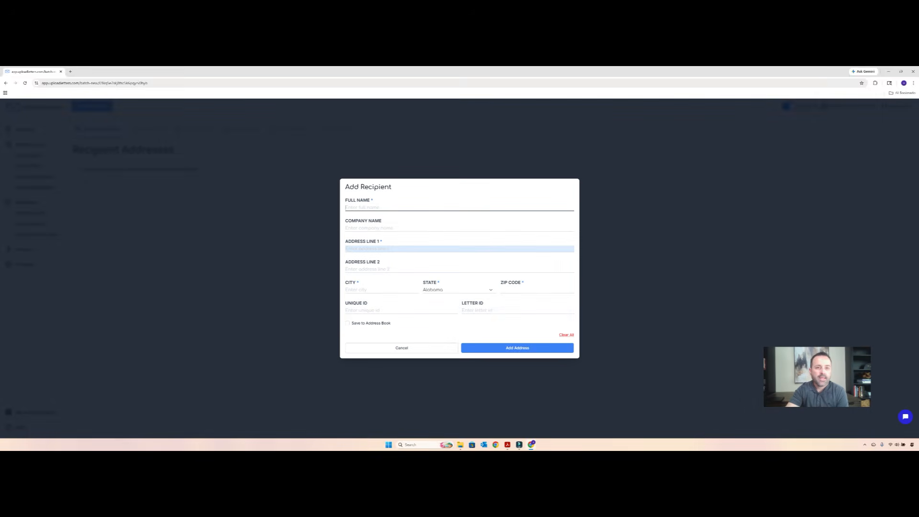
left_click(450, 208)
key("Down")
key("Return")
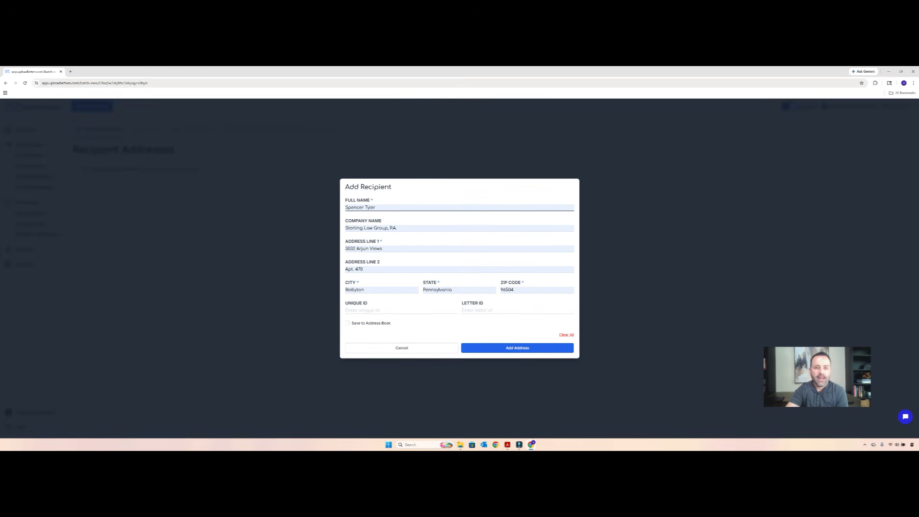
key("Return")
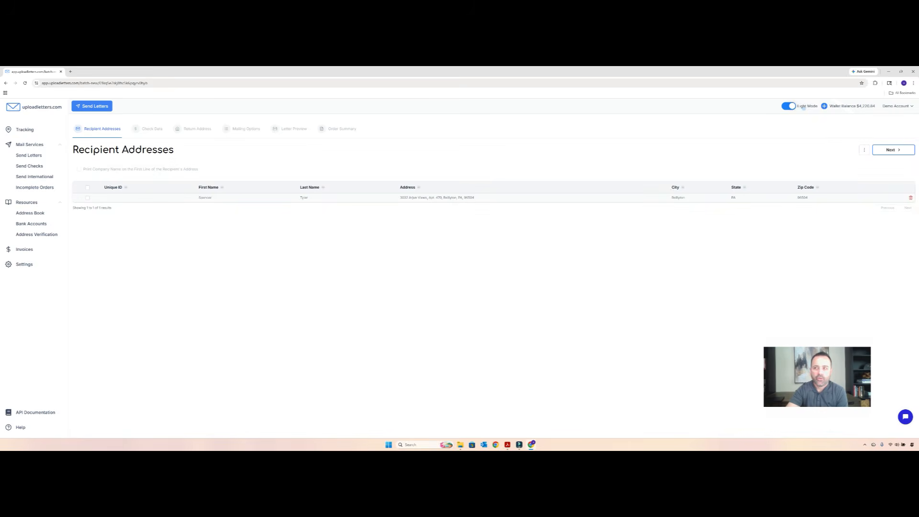
Review the options for adding more recipients manually or from the address book, without adding any
left_click(864, 150)
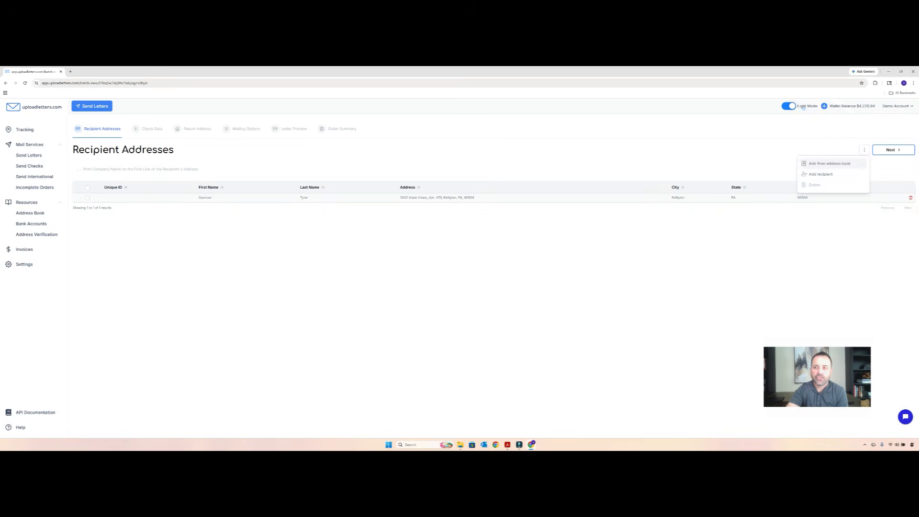
left_click(821, 174)
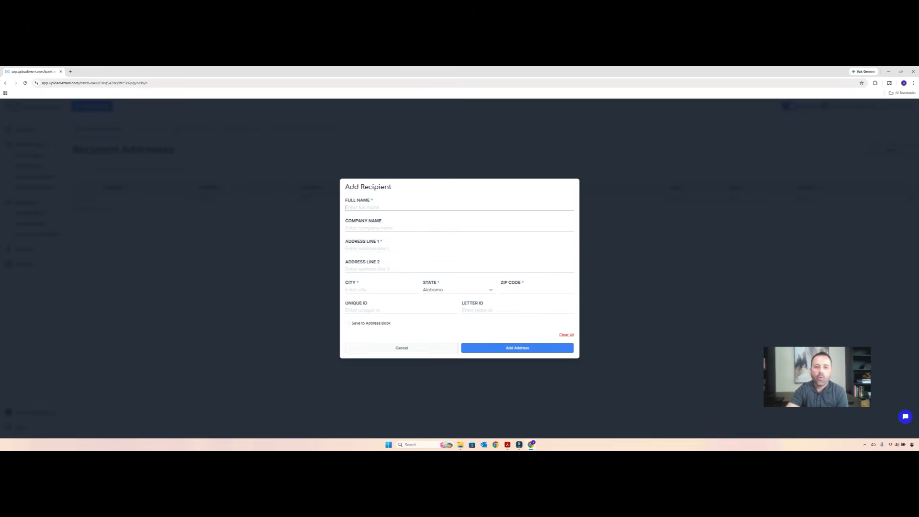
left_click(402, 348)
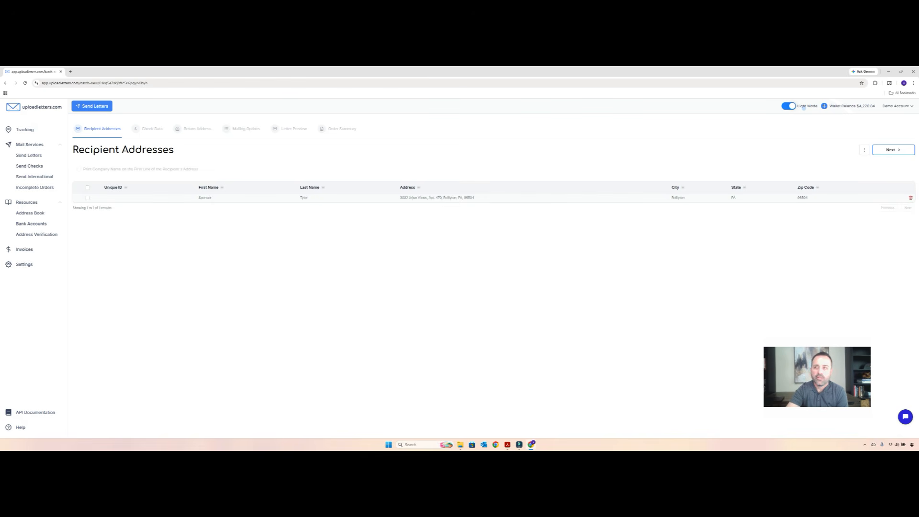
left_click(864, 150)
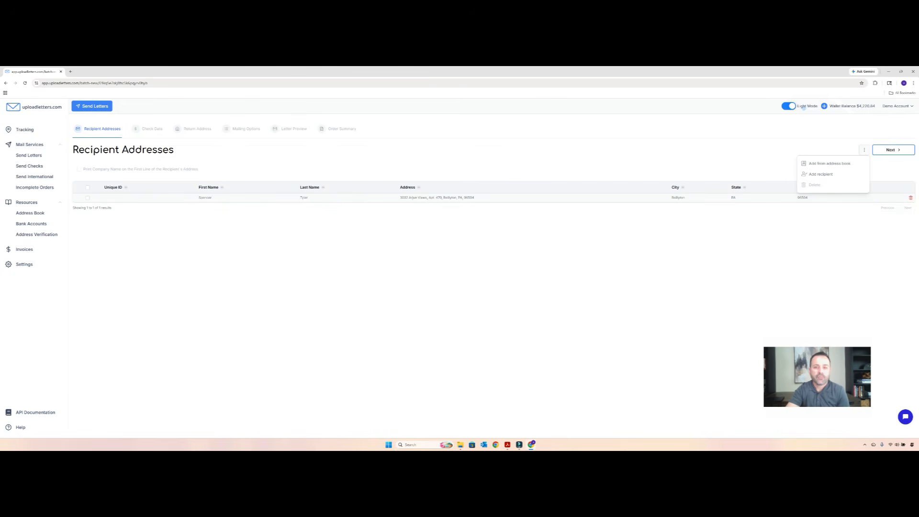
left_click(830, 163)
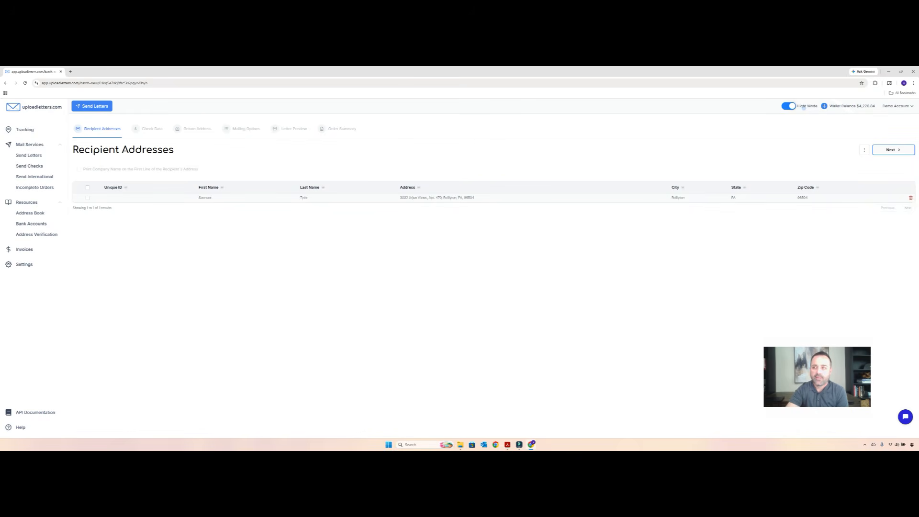
Continue to the check data and switch the use of the recipient name as payee off and back on
left_click(894, 150)
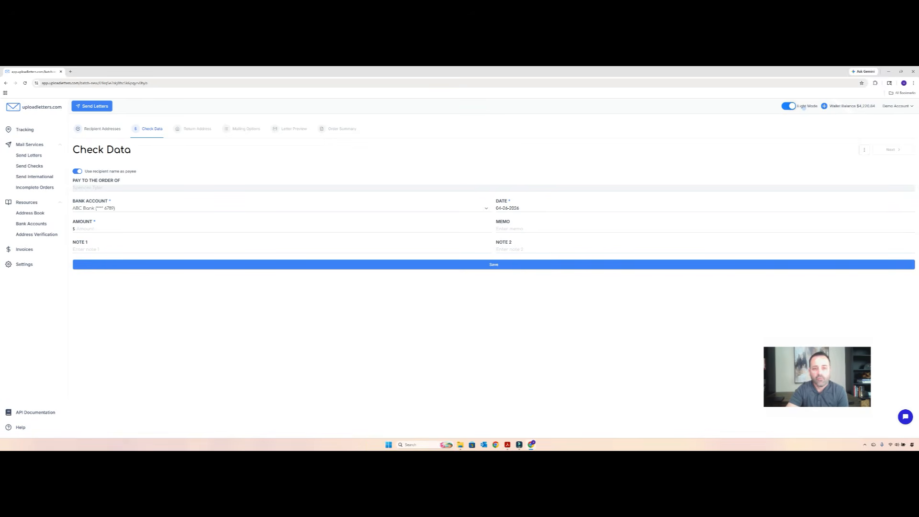
key("Tab")
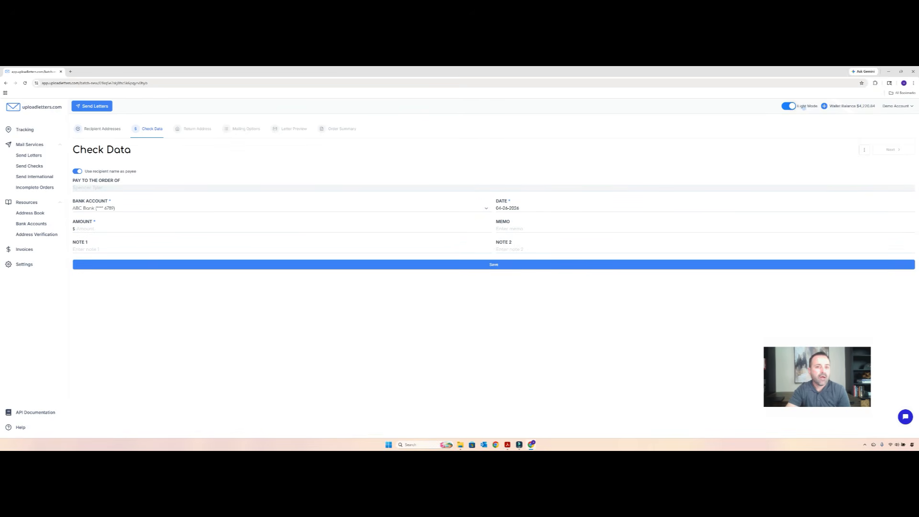
double_click(87, 188)
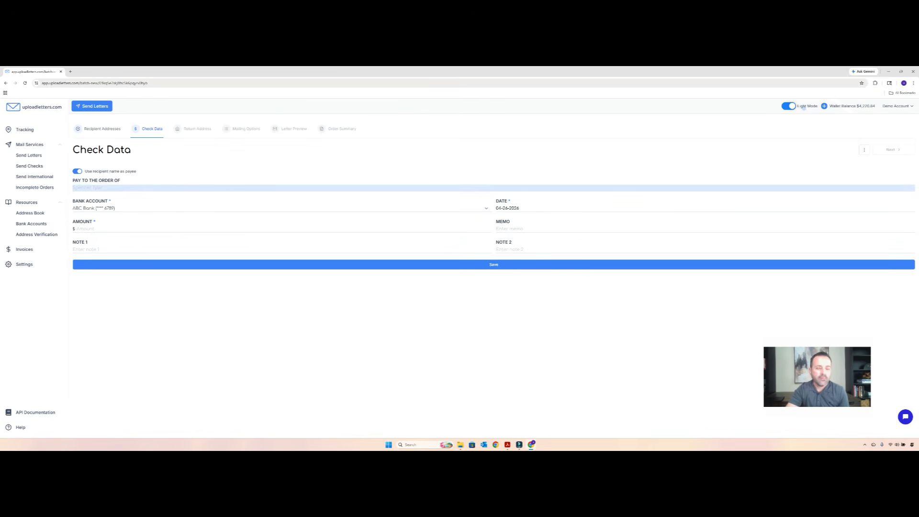
left_click(88, 188)
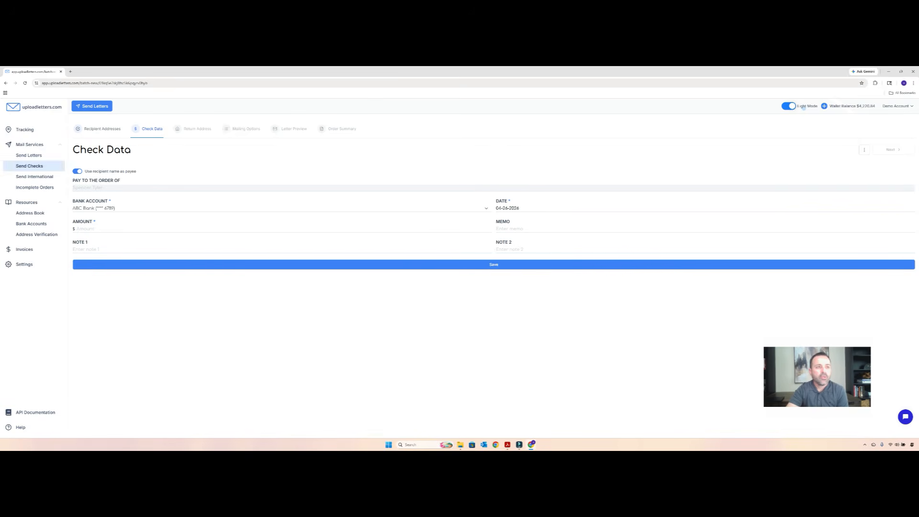
left_click(77, 170)
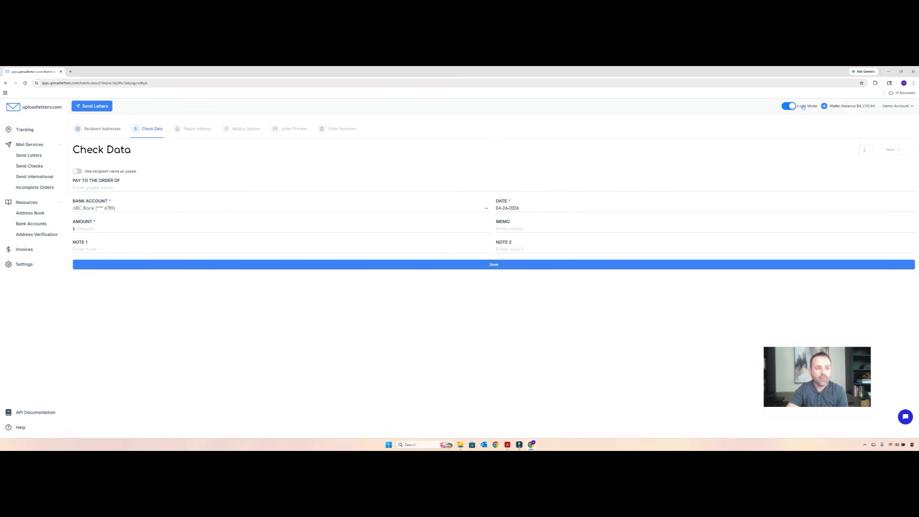
left_click(94, 187)
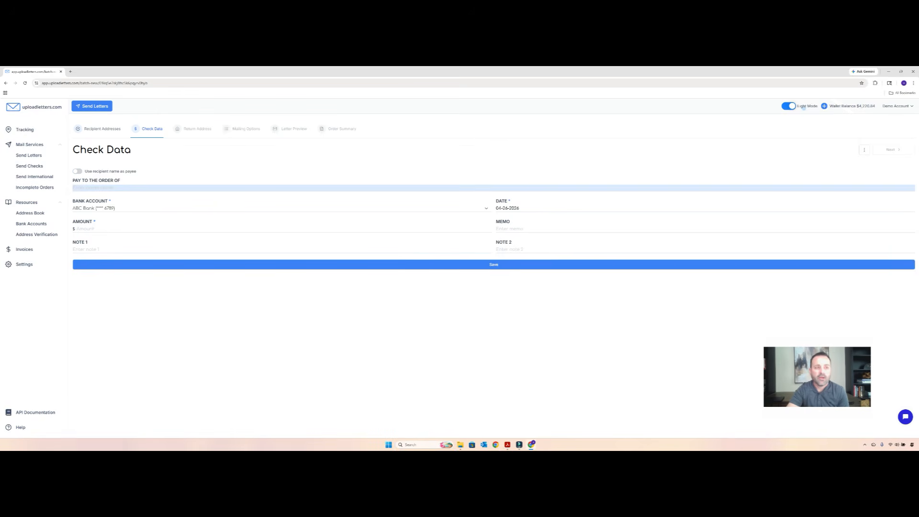
left_click(77, 171)
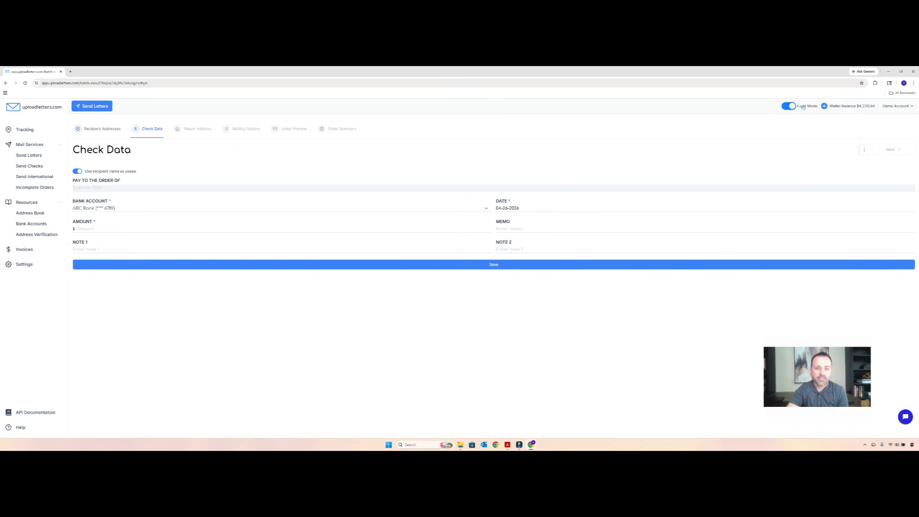
double_click(88, 187)
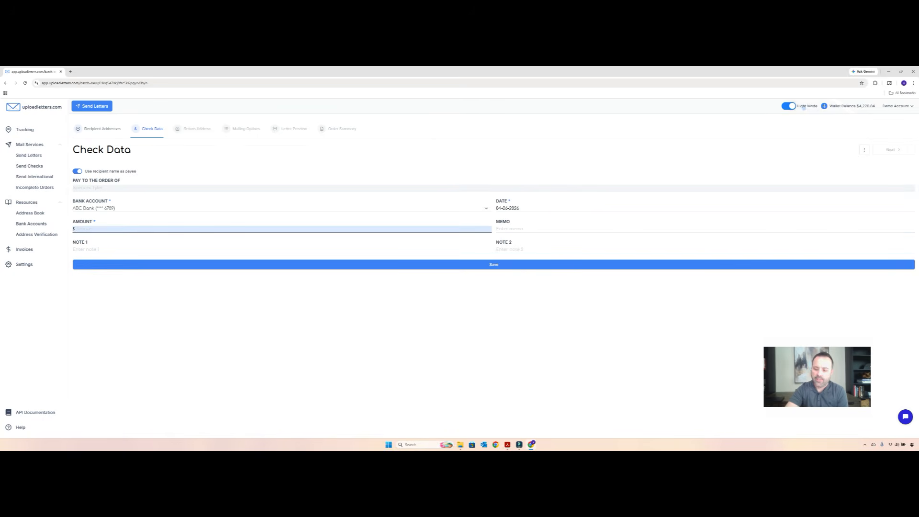
Set the check amount to $15000.00 and save the check
type("15000")
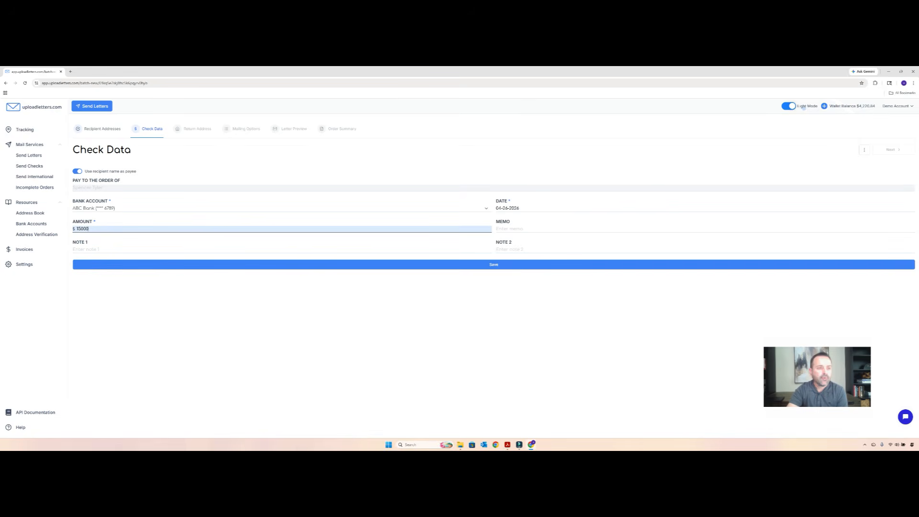
key("Tab")
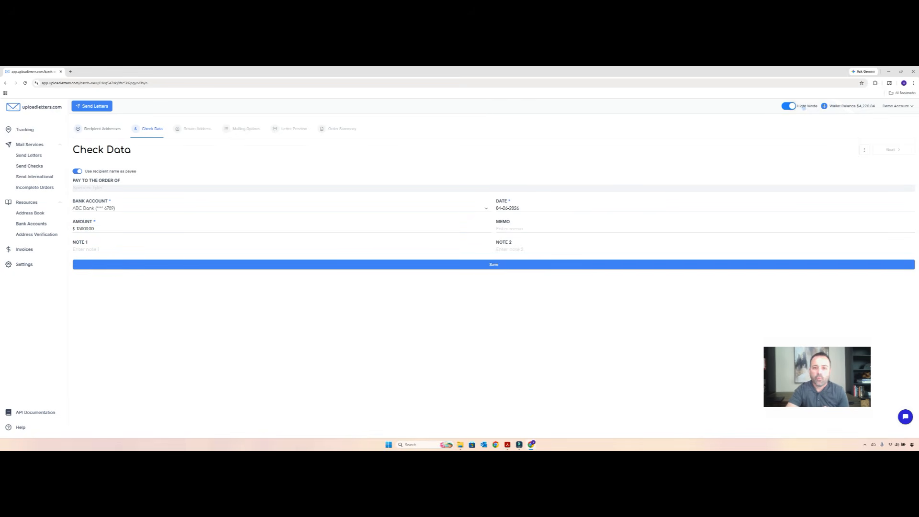
left_click(494, 265)
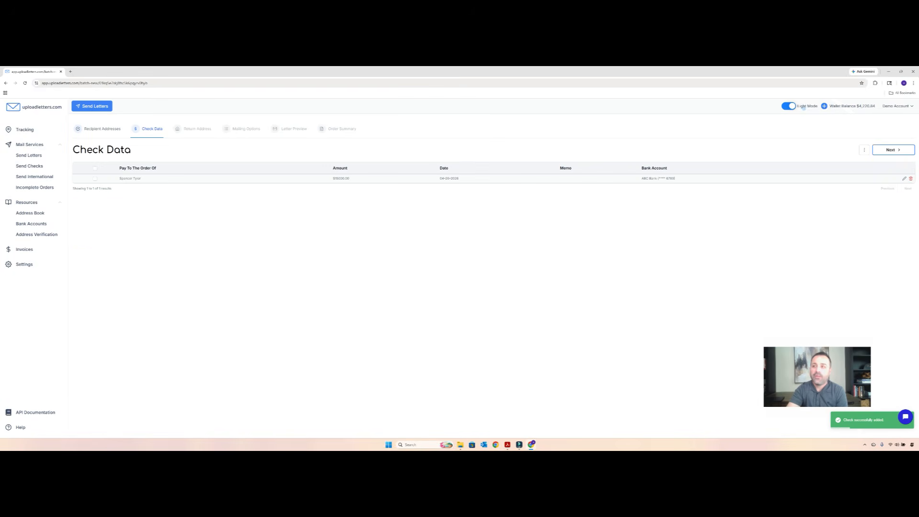
left_click(864, 150)
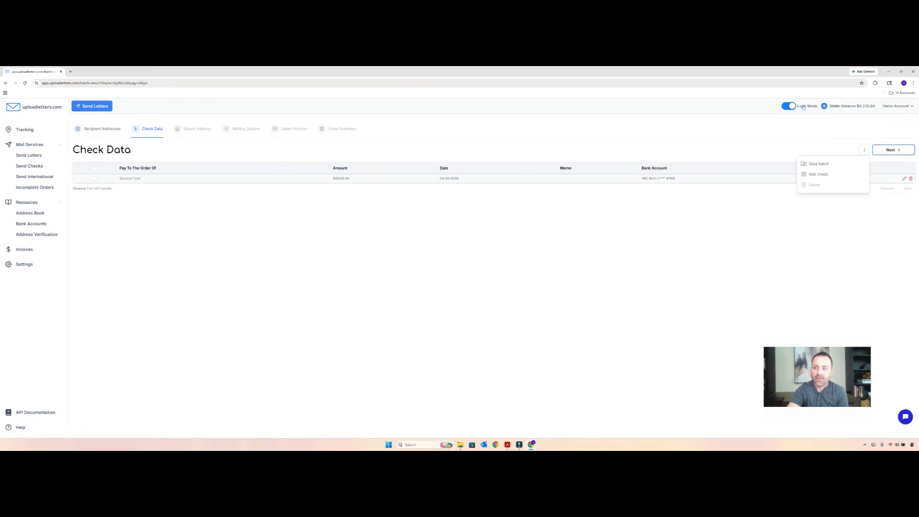
left_click(864, 149)
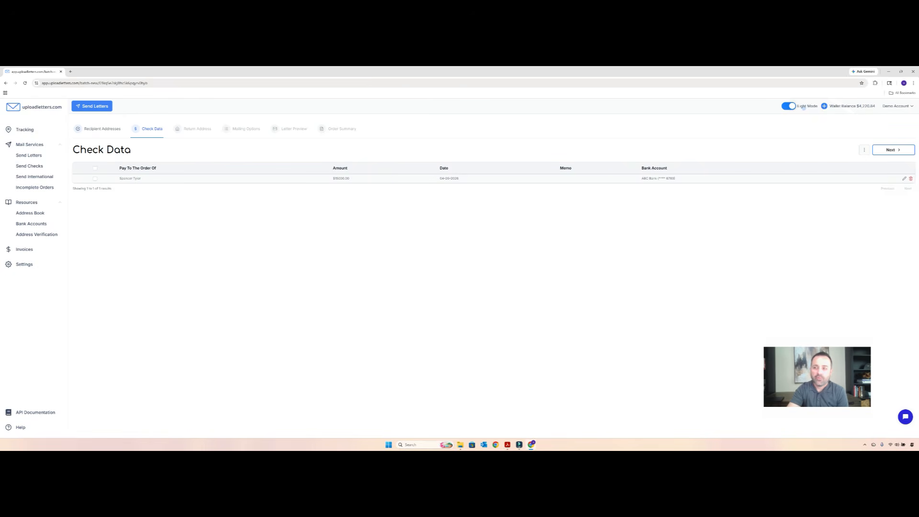
left_click(864, 150)
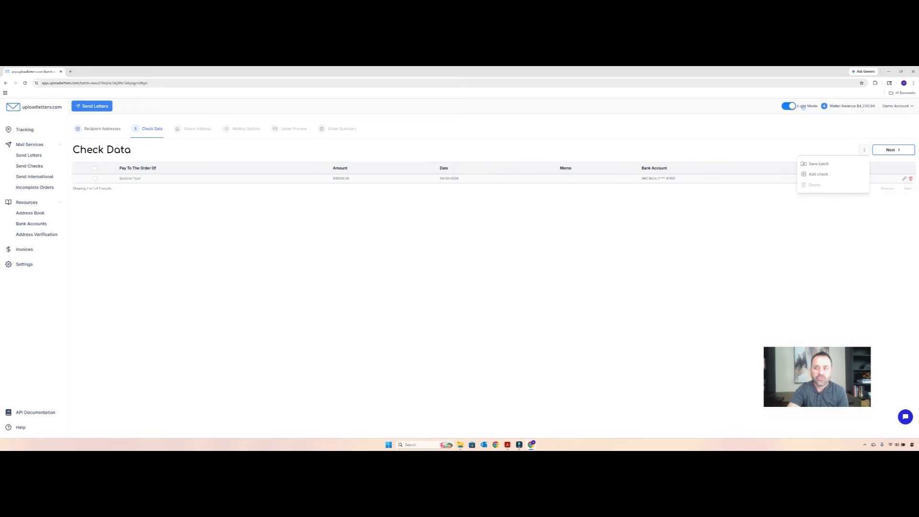
left_click(864, 150)
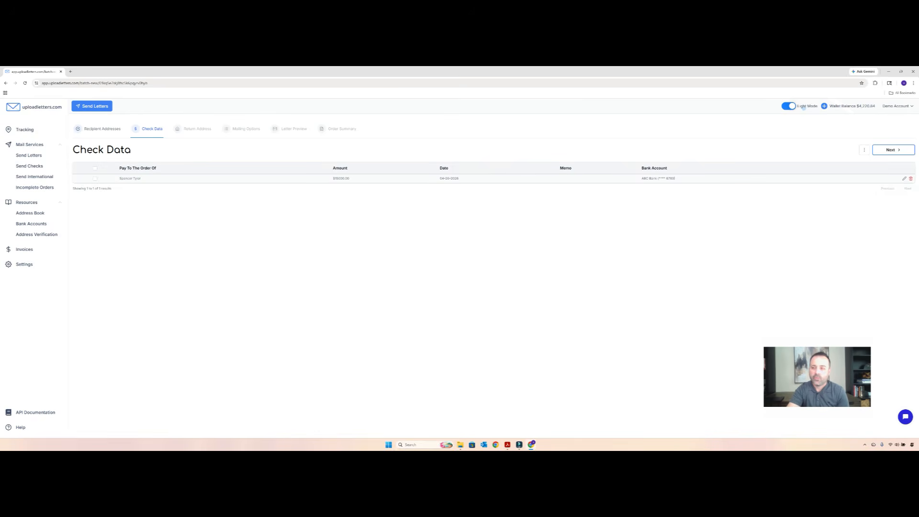
Keep the saved check and the prefilled company return address, and continue to the mailing options
left_click(893, 150)
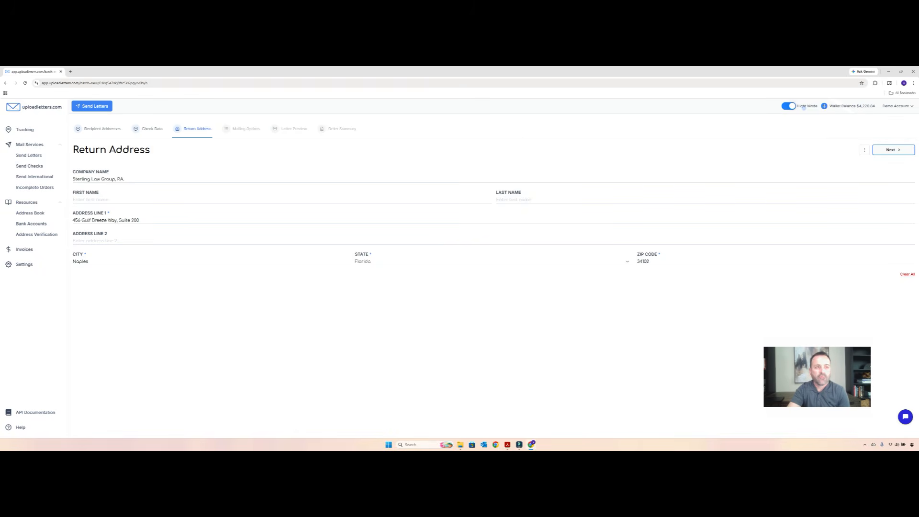
left_click(893, 150)
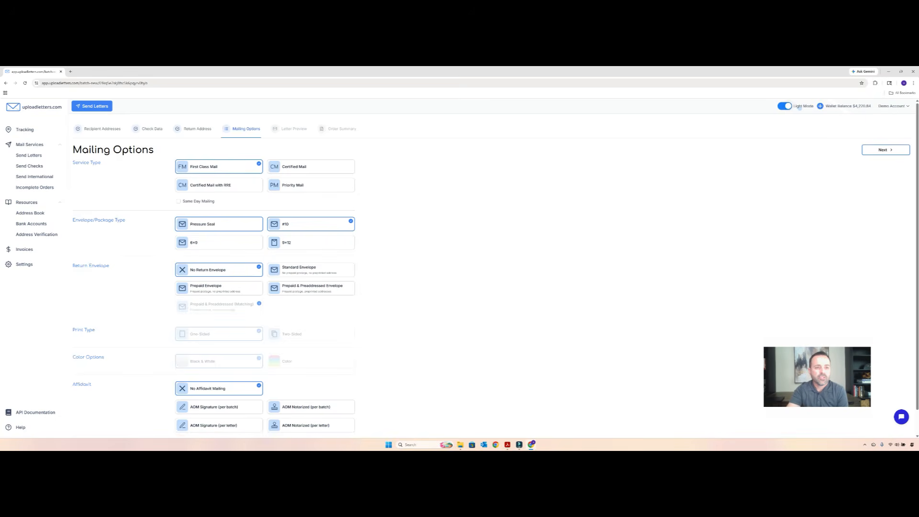
Try the Pressure Seal envelope, switch the service type to Certified Mail with a #10 envelope, and continue to the letter preview
left_click(218, 224)
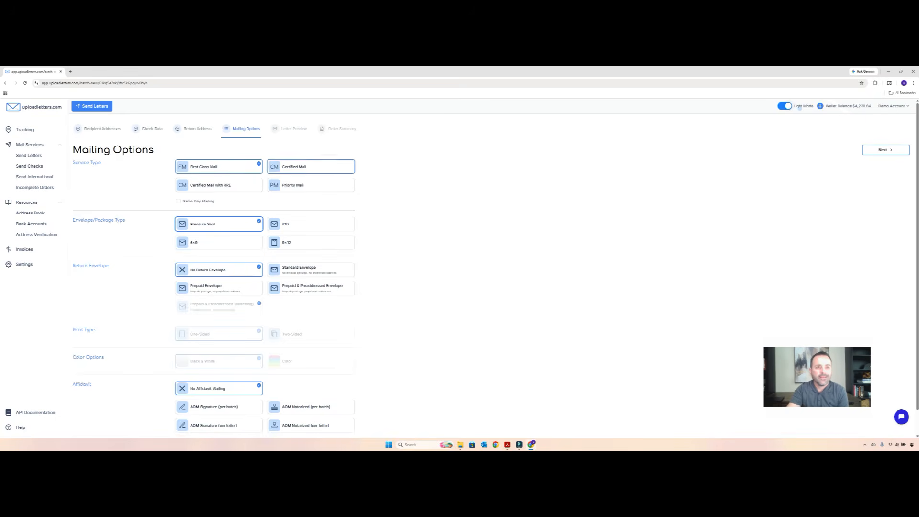
left_click(310, 167)
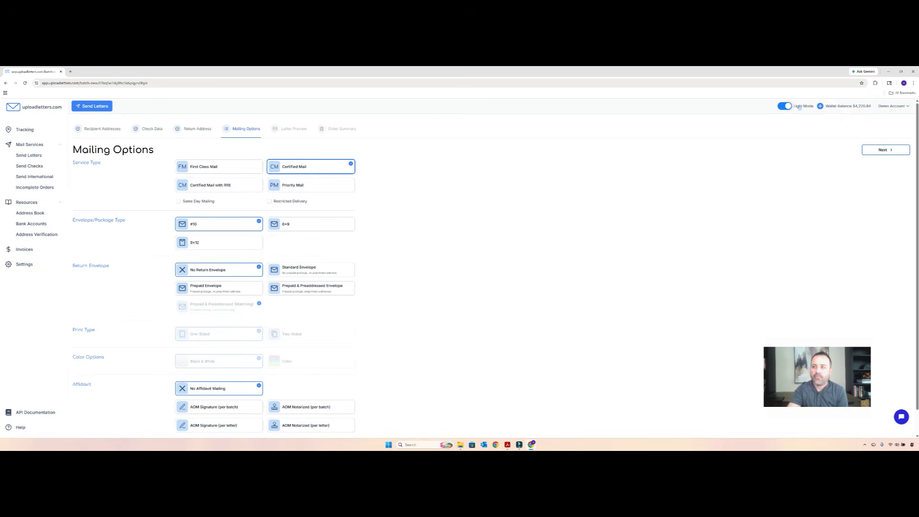
left_click(886, 149)
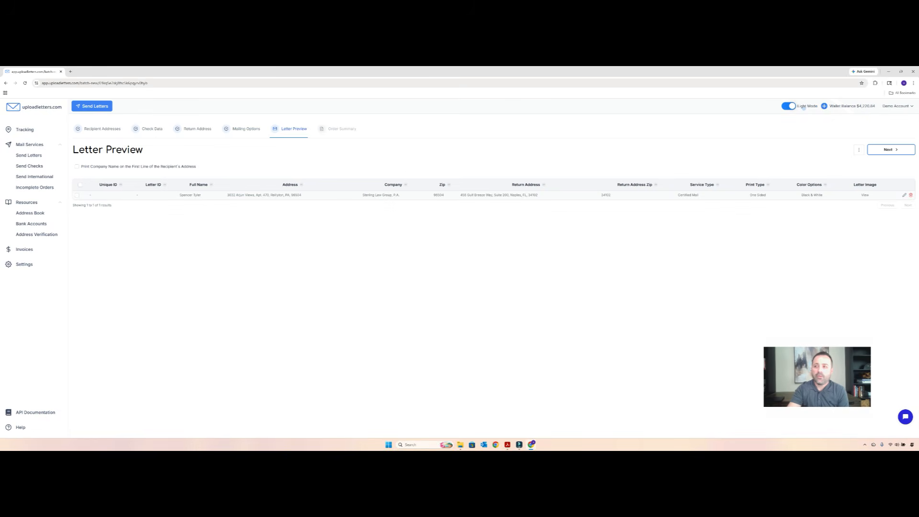
Review the mailing PDF from the address page to the check and its stubs, and proceed to purchase the certified check batch
left_click(866, 195)
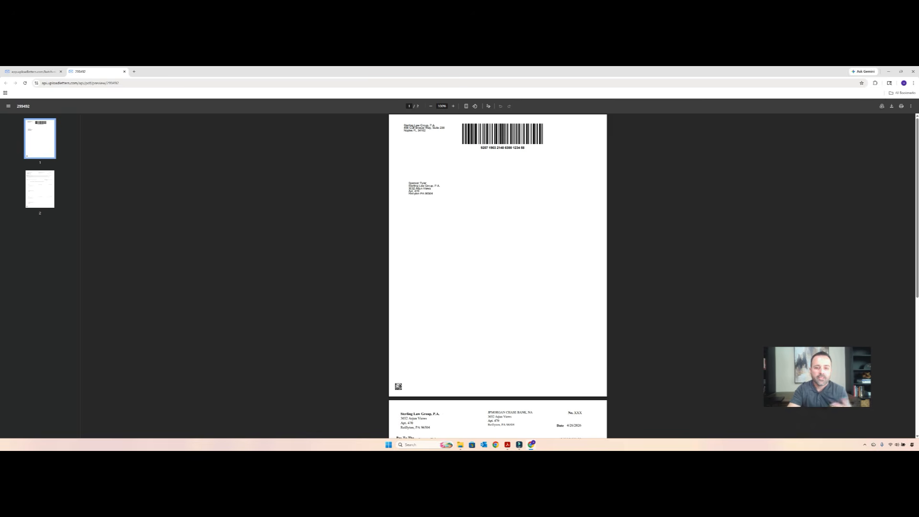
scroll(498, 276, "down", 1)
scroll(498, 276, "down", 3)
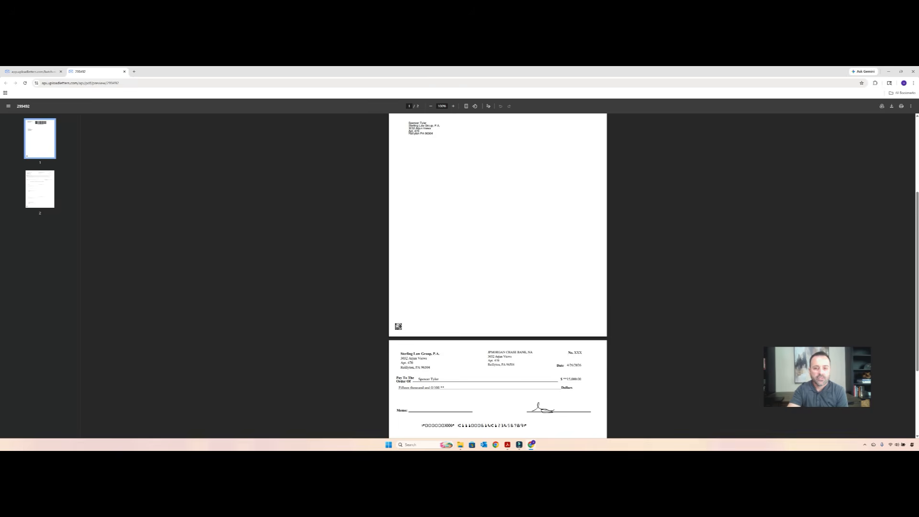
scroll(498, 276, "down", 3)
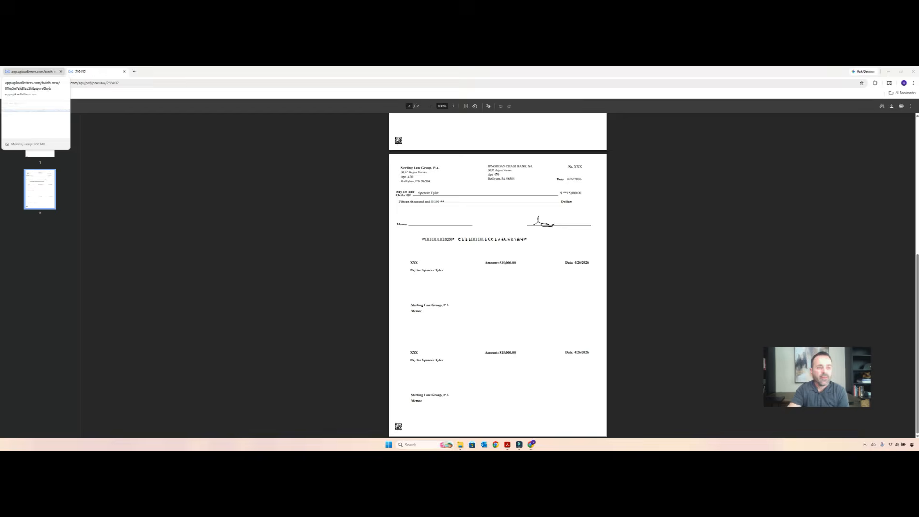
left_click(31, 72)
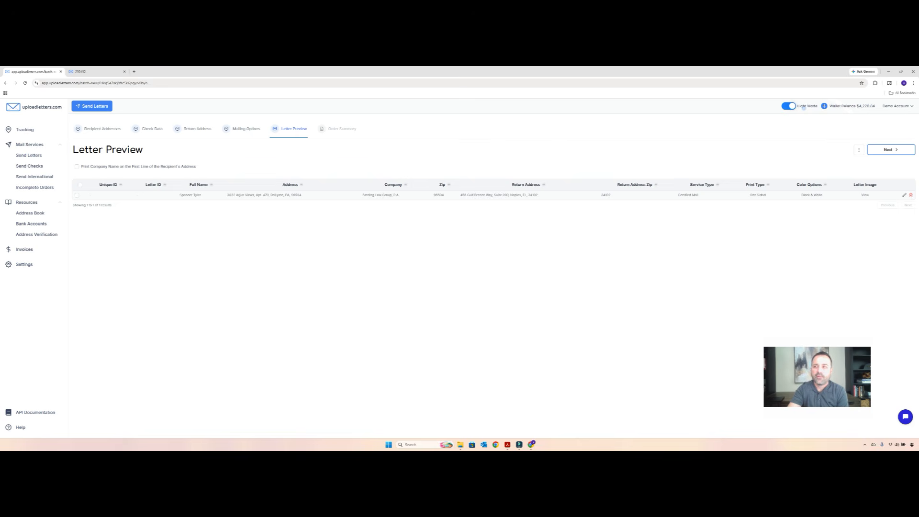
left_click(892, 150)
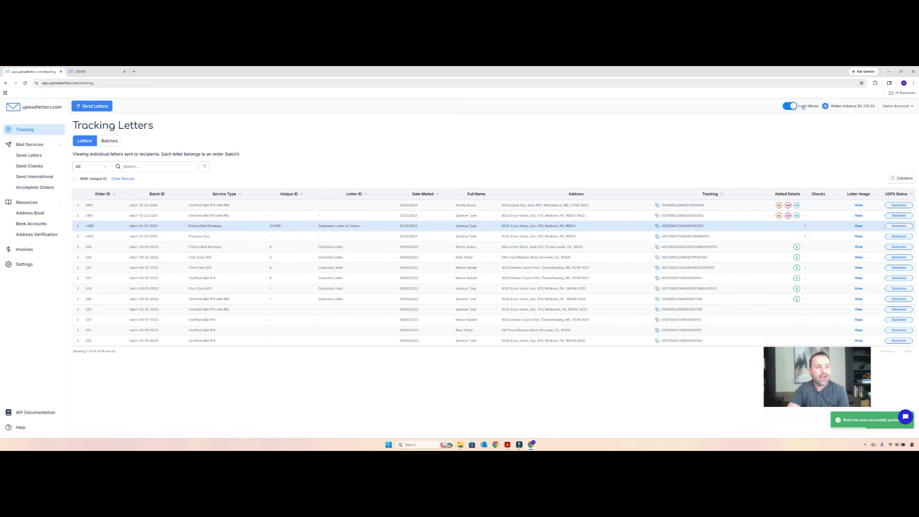
Create a new Letter + Check batch with manual recipient entry and upload the Sample Settlement Letter_Add Manually PDF
left_click(29, 165)
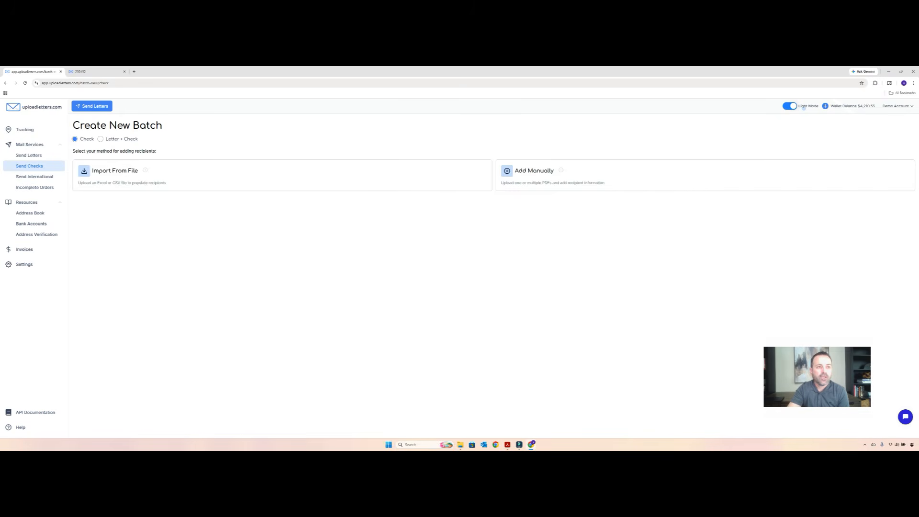
left_click(101, 139)
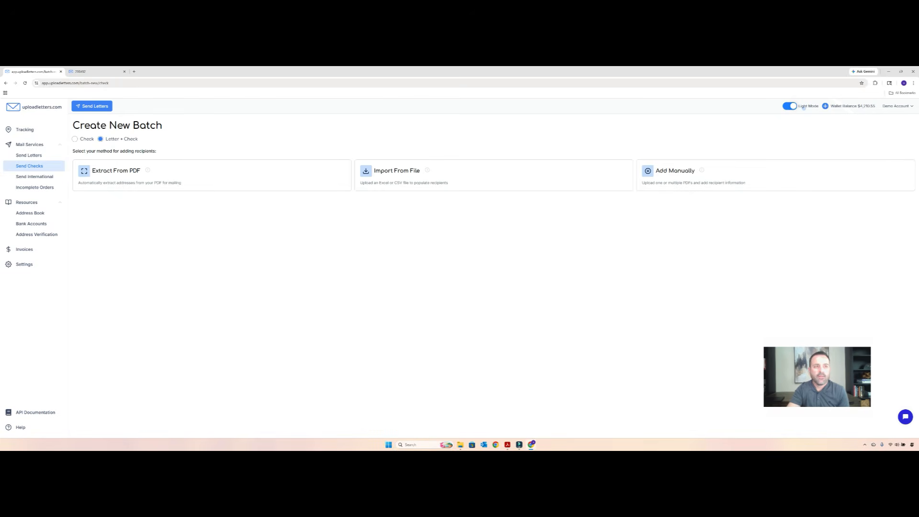
left_click(776, 176)
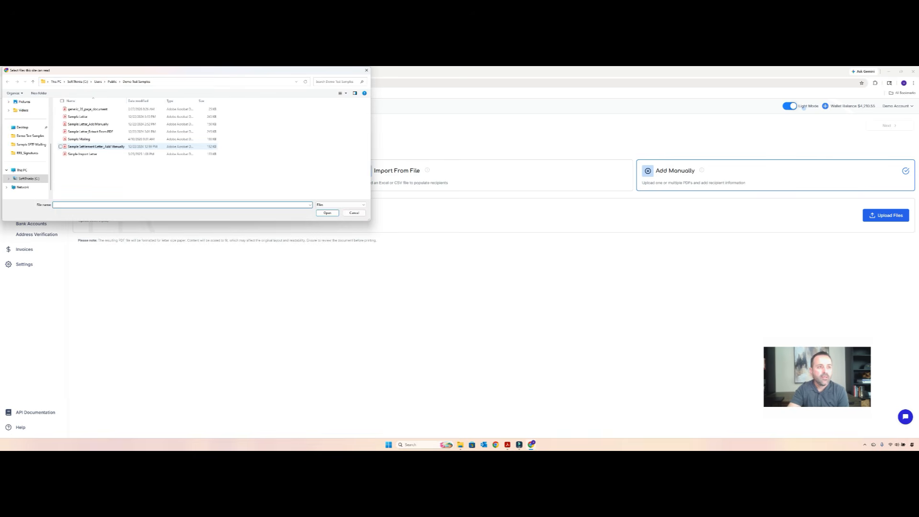
key("Escape")
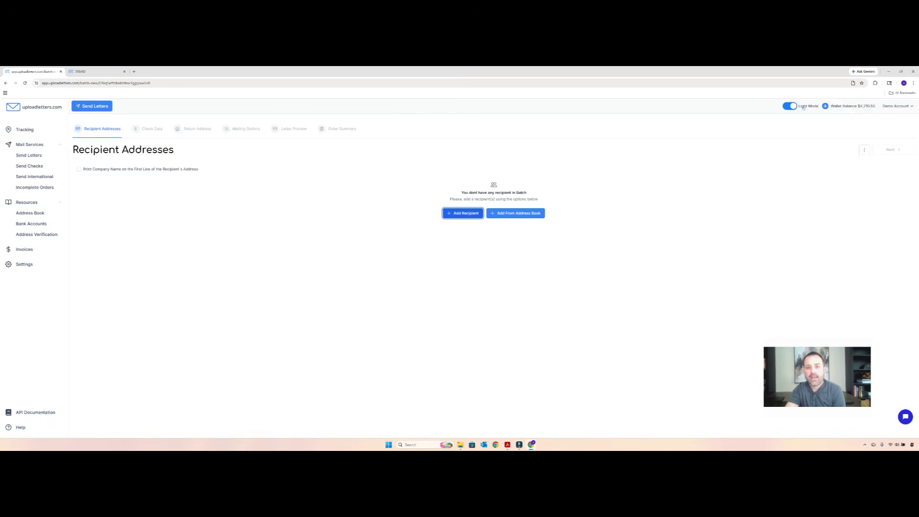
Add a recipient to the batch, filling in the full name, company and address from the first saved autofill entry
left_click(464, 214)
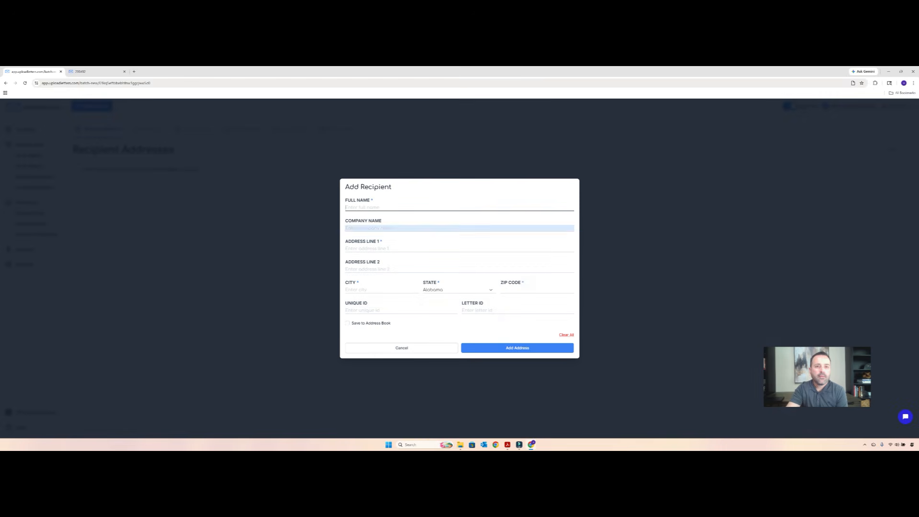
left_click(460, 208)
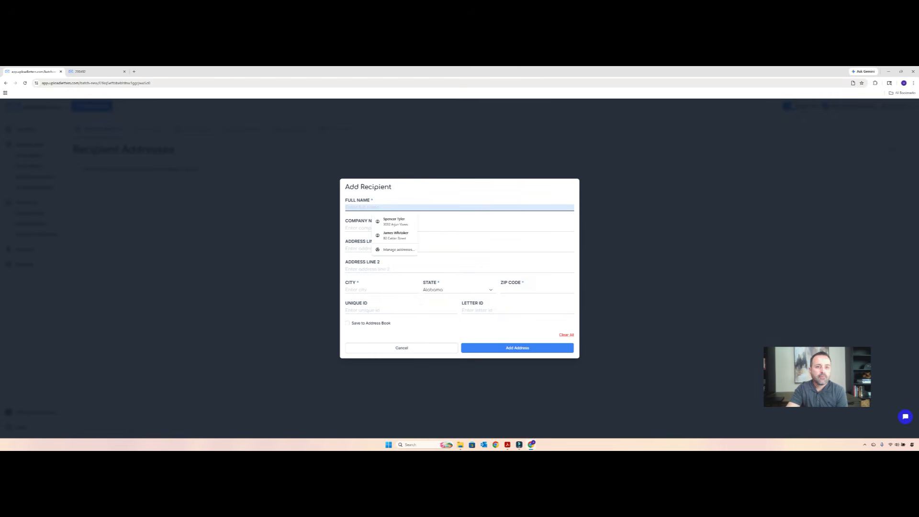
left_click(460, 208)
left_click(400, 208)
left_click(395, 221)
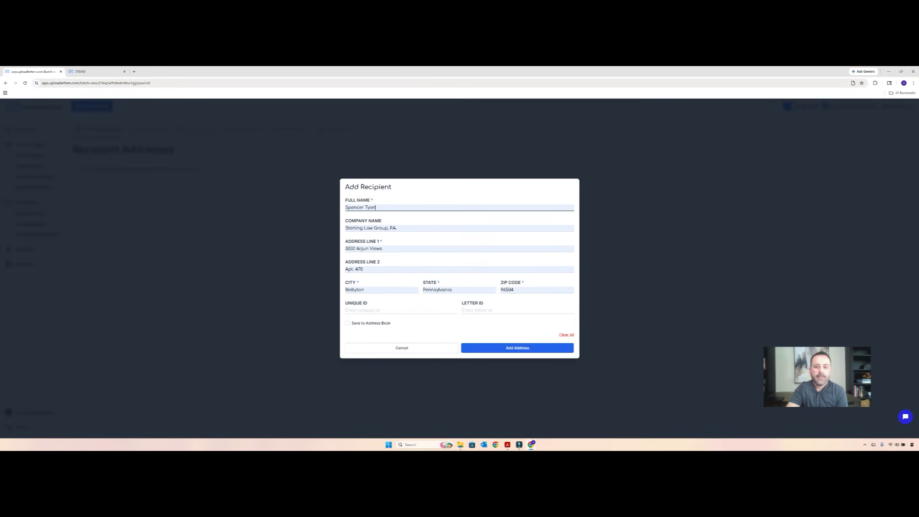
left_click(517, 349)
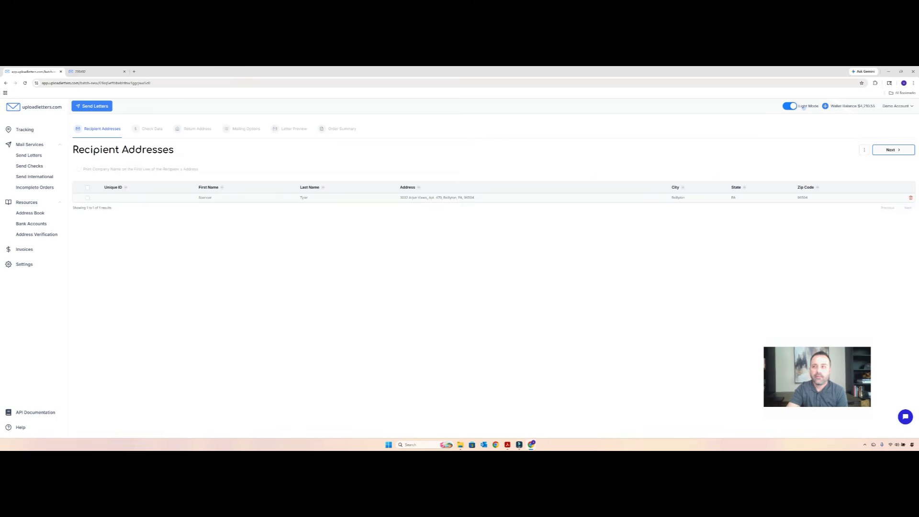
Continue to the check data, set the check amount to $15.00 and save the check
left_click(892, 149)
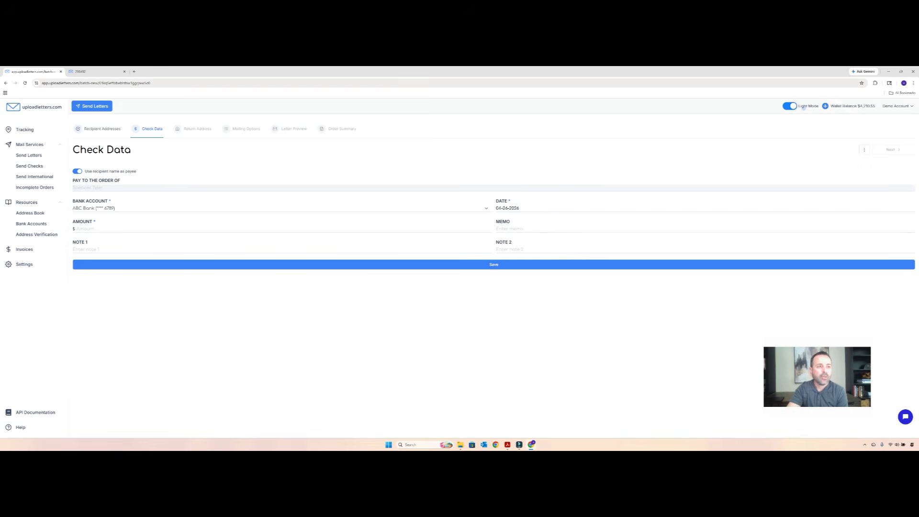
left_click(282, 229)
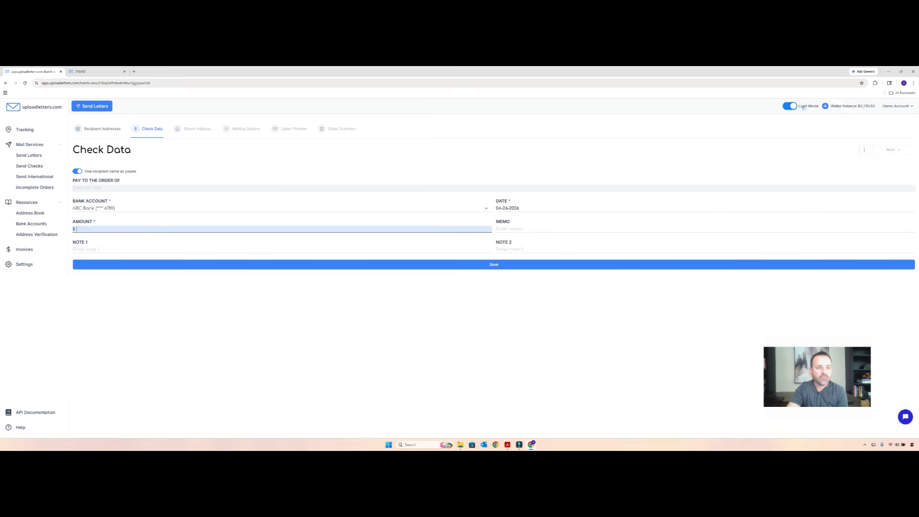
key("Return")
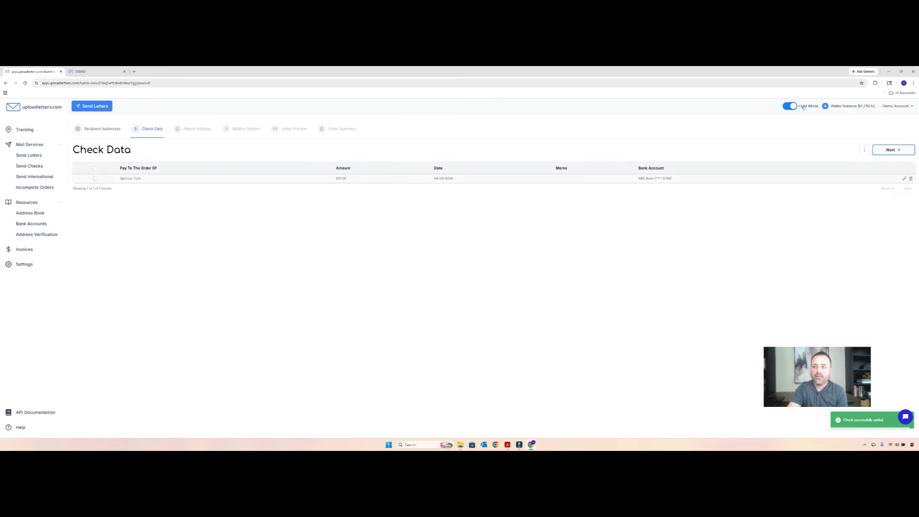
Proceed to the mailing options, keep First Class Mail, choose the 6x9 envelope and continue to the letter preview
left_click(894, 150)
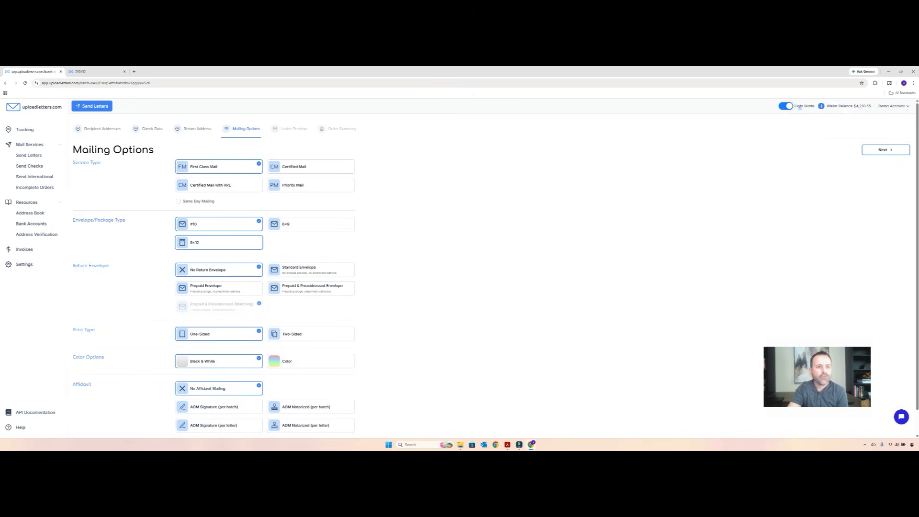
left_click(311, 224)
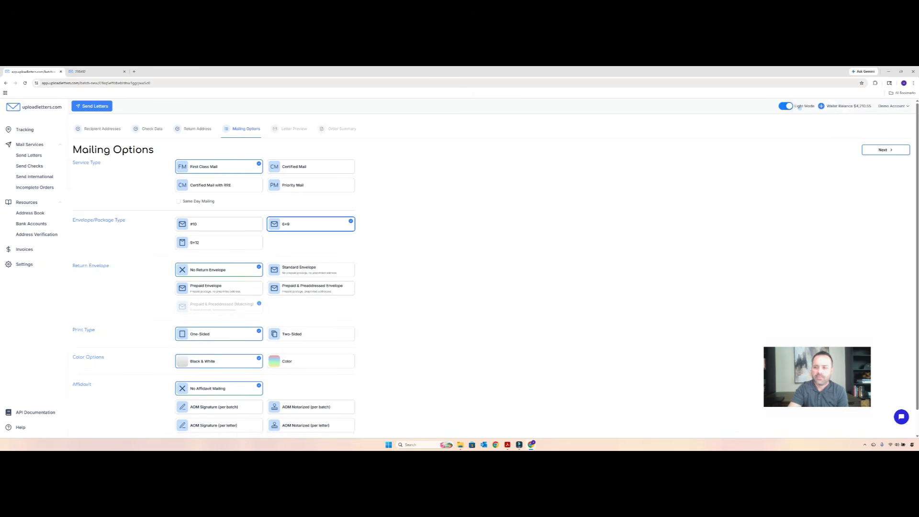
left_click(886, 150)
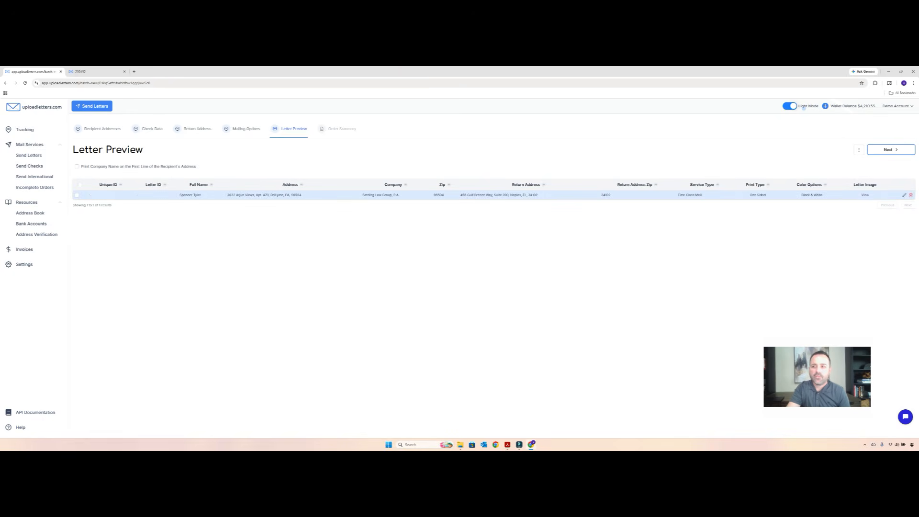
Examine the combined mailing PDF, covering the address page, settlement letter and enclosed check, and return to the batch
left_click(866, 195)
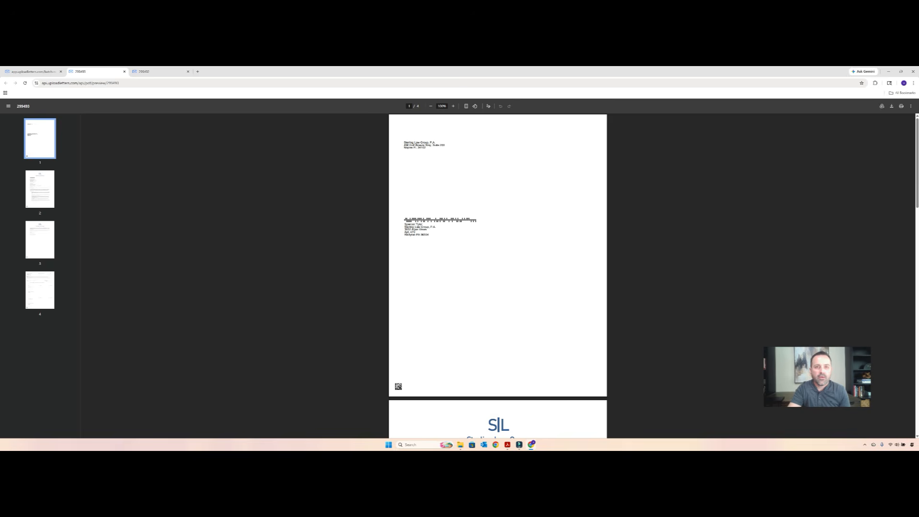
scroll(498, 275, "down", 1)
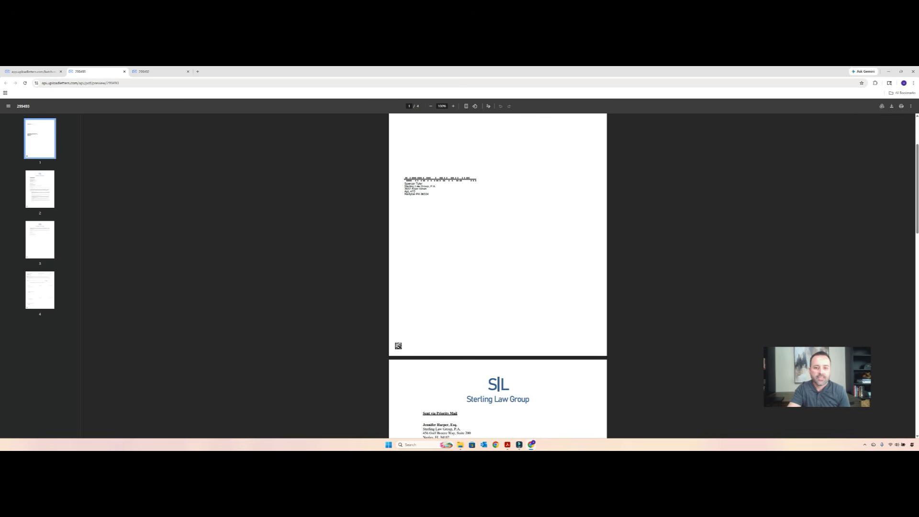
scroll(498, 276, "down", 3)
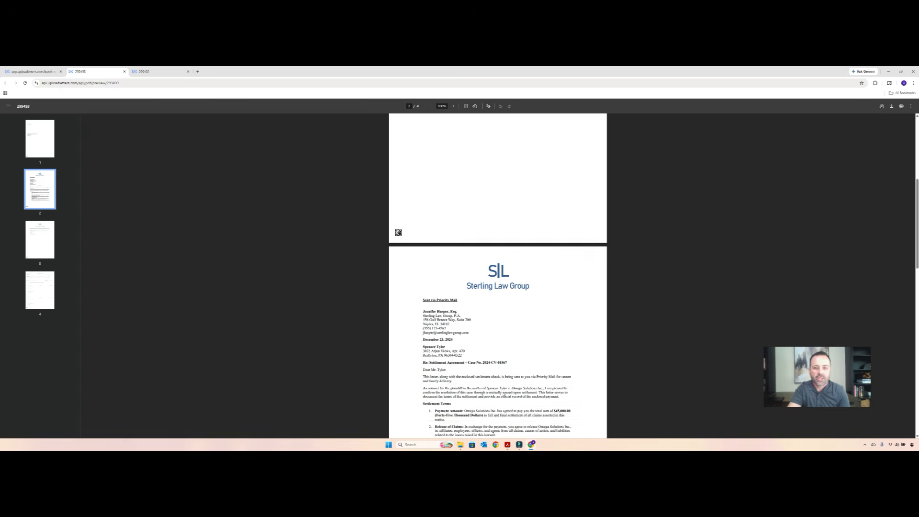
scroll(498, 276, "down", 3)
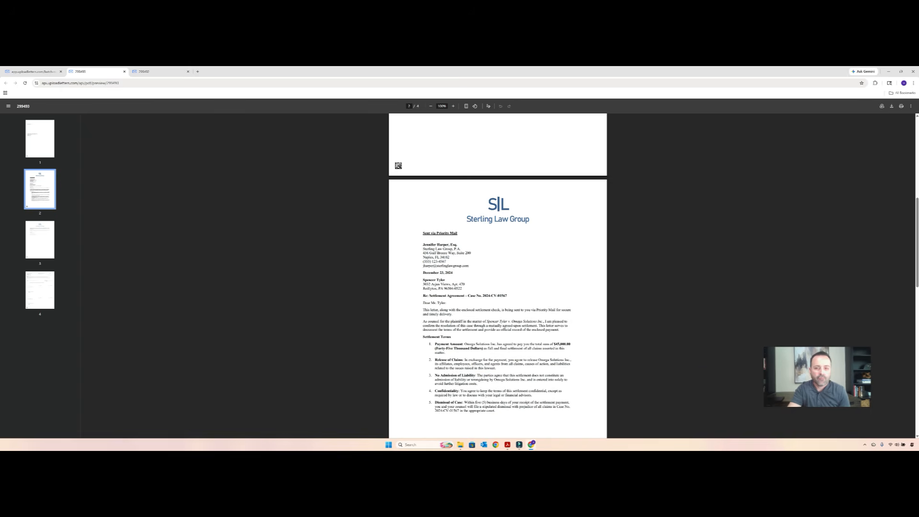
scroll(499, 275, "down", 3)
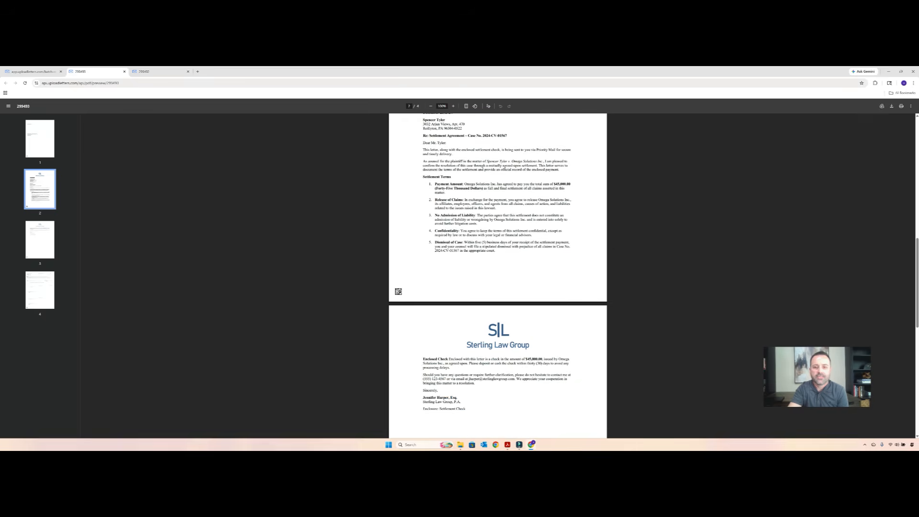
scroll(498, 275, "down", 3)
scroll(498, 276, "down", 3)
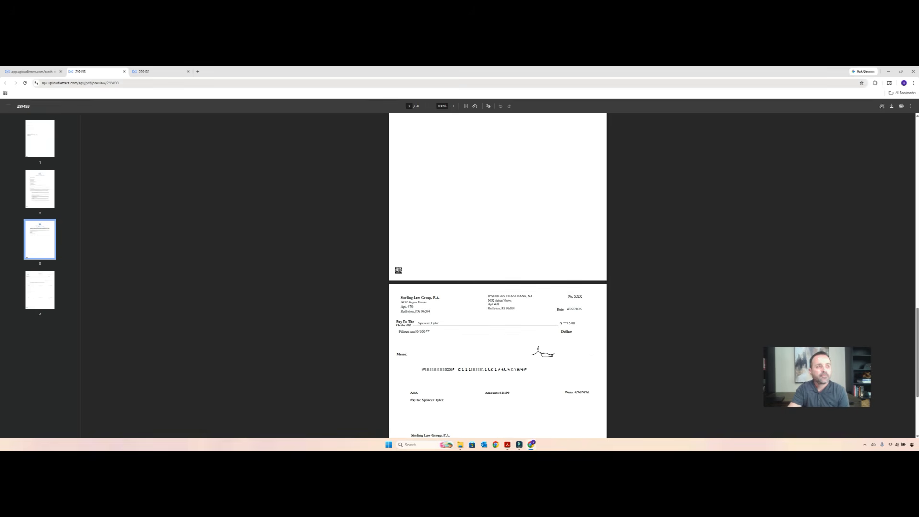
left_click(33, 72)
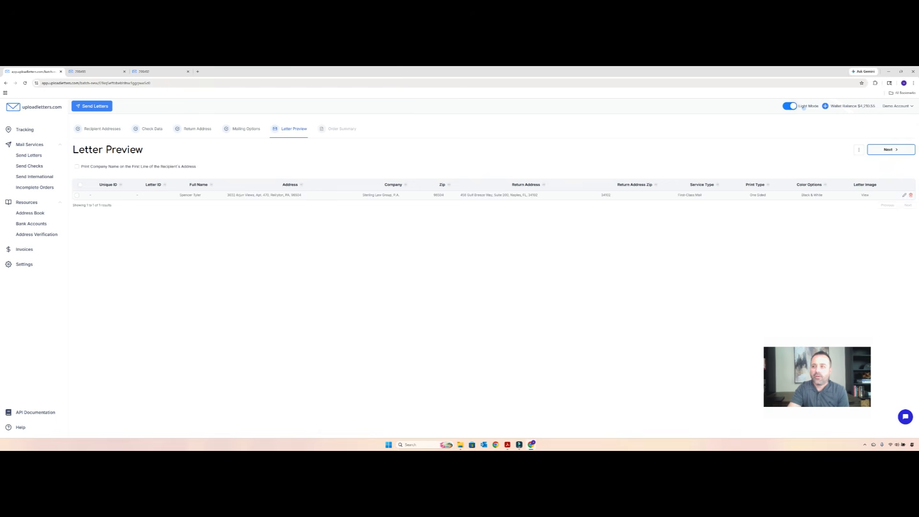
Continue to the order summary and view the wallet's Add Funds options without adding any funds
left_click(891, 150)
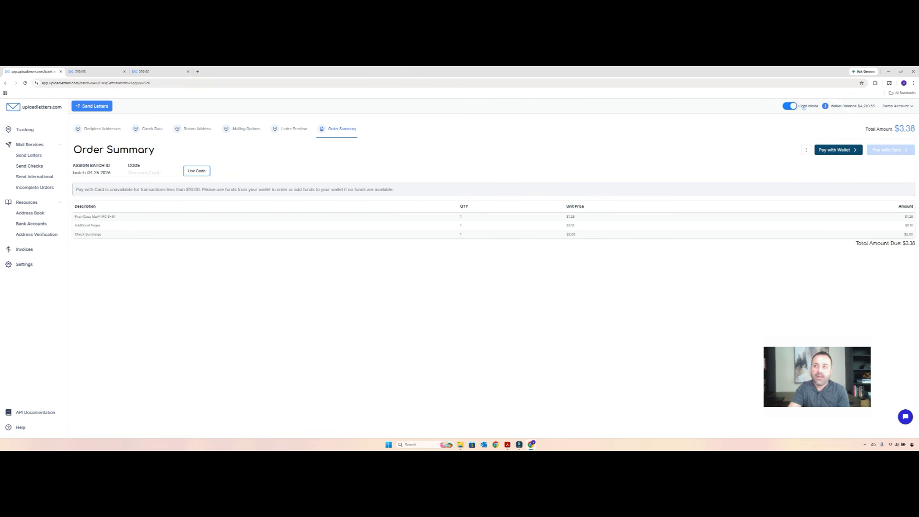
left_click(826, 106)
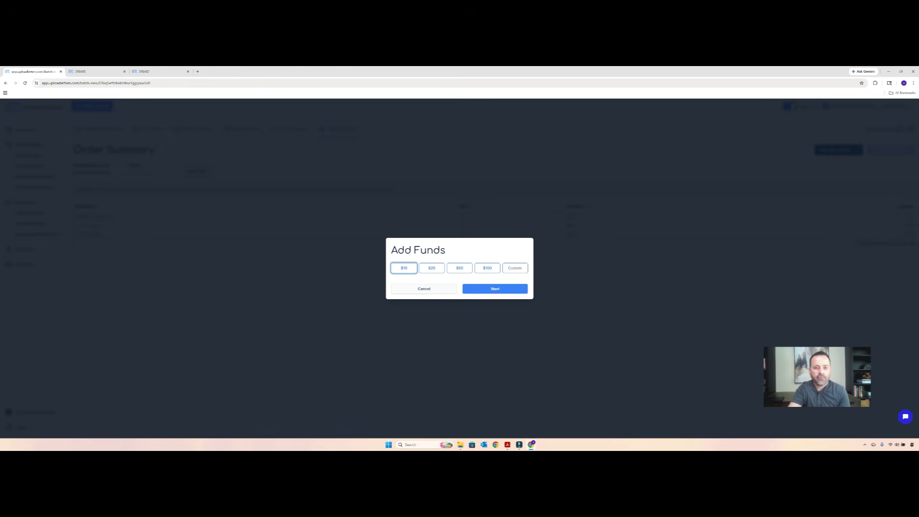
left_click(424, 289)
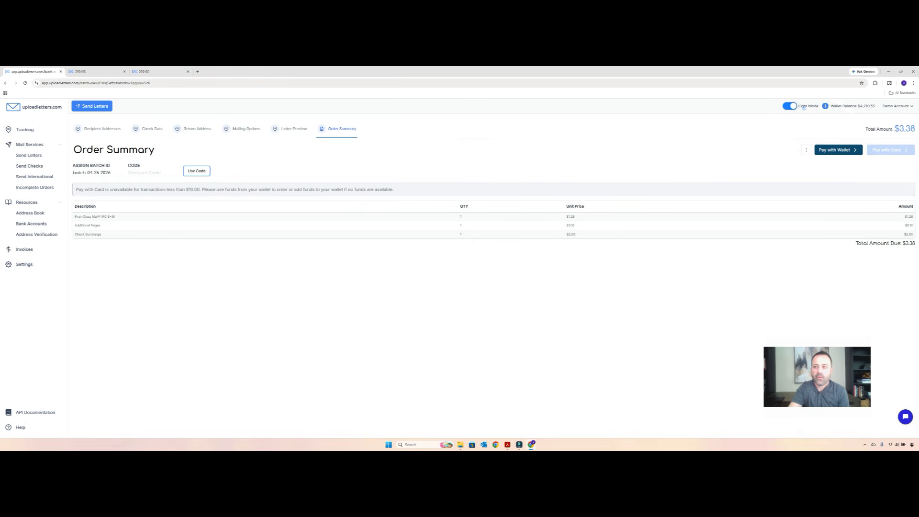
Pay for the letter and check batch from the wallet and reload the letter tracking list
left_click(839, 150)
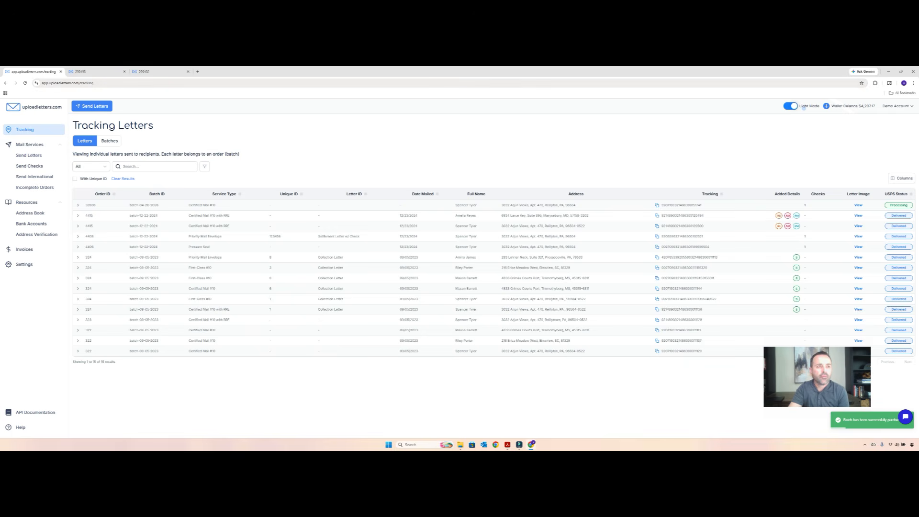
key("ctrl+l")
key("Return")
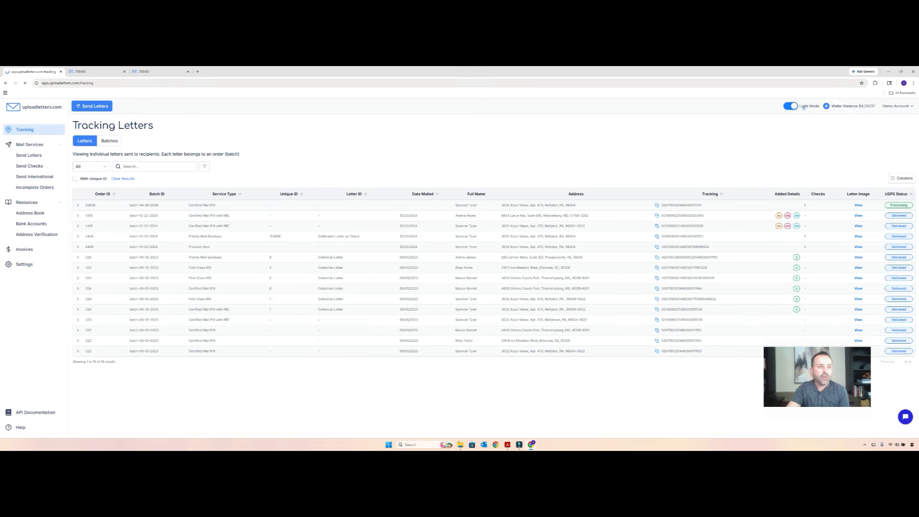